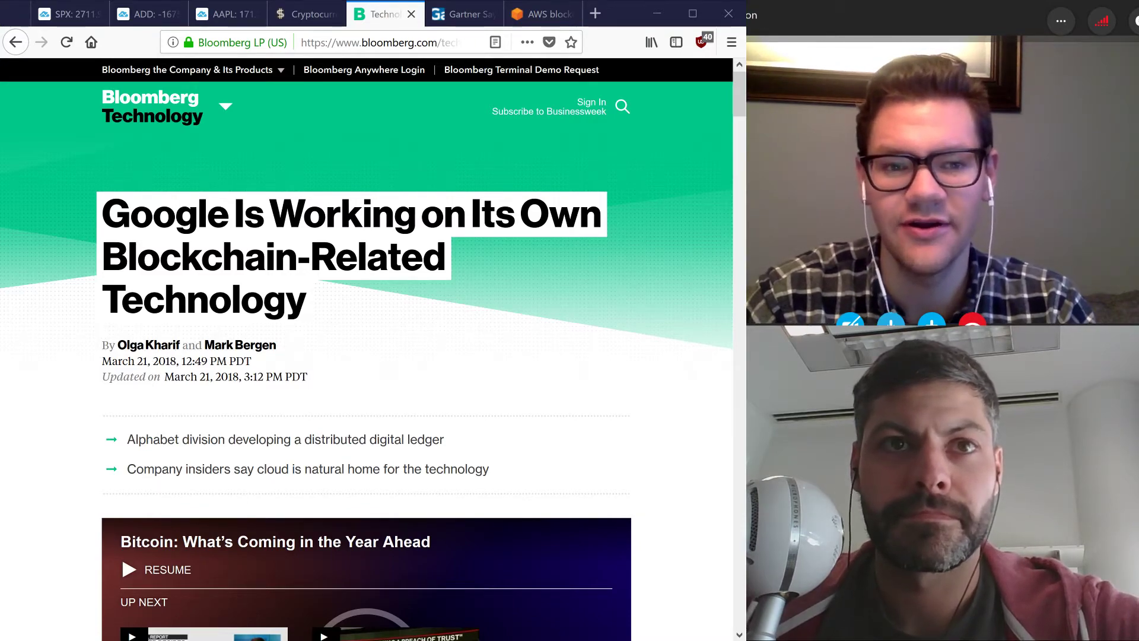
scroll(374, 356, down, 3)
scroll(374, 357, down, 2)
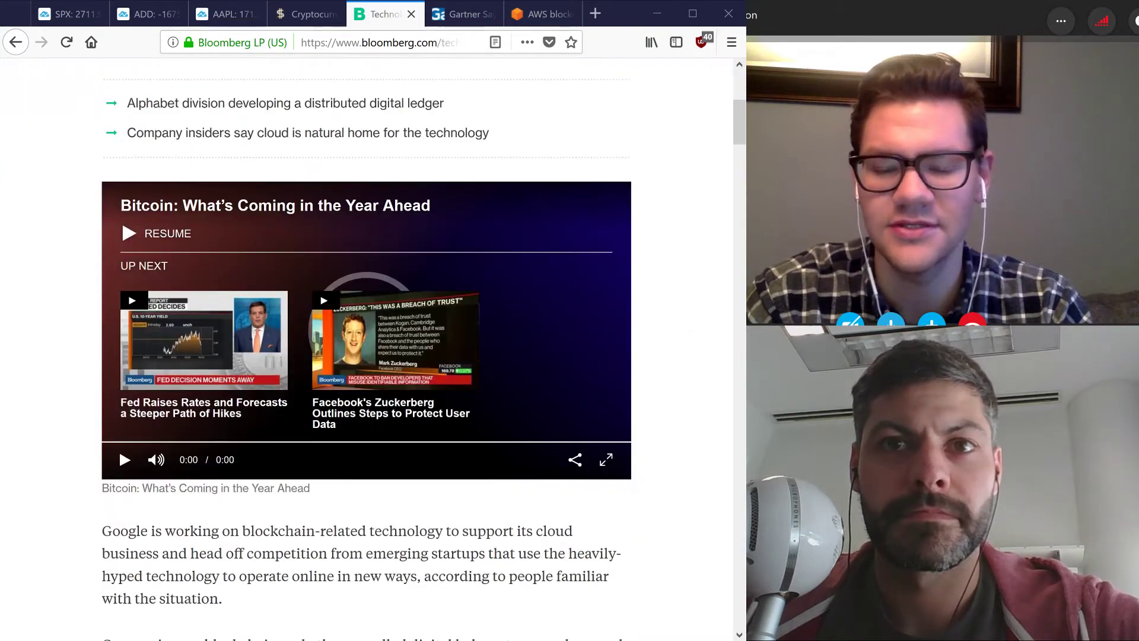
scroll(373, 356, down, 4)
scroll(374, 356, down, 1)
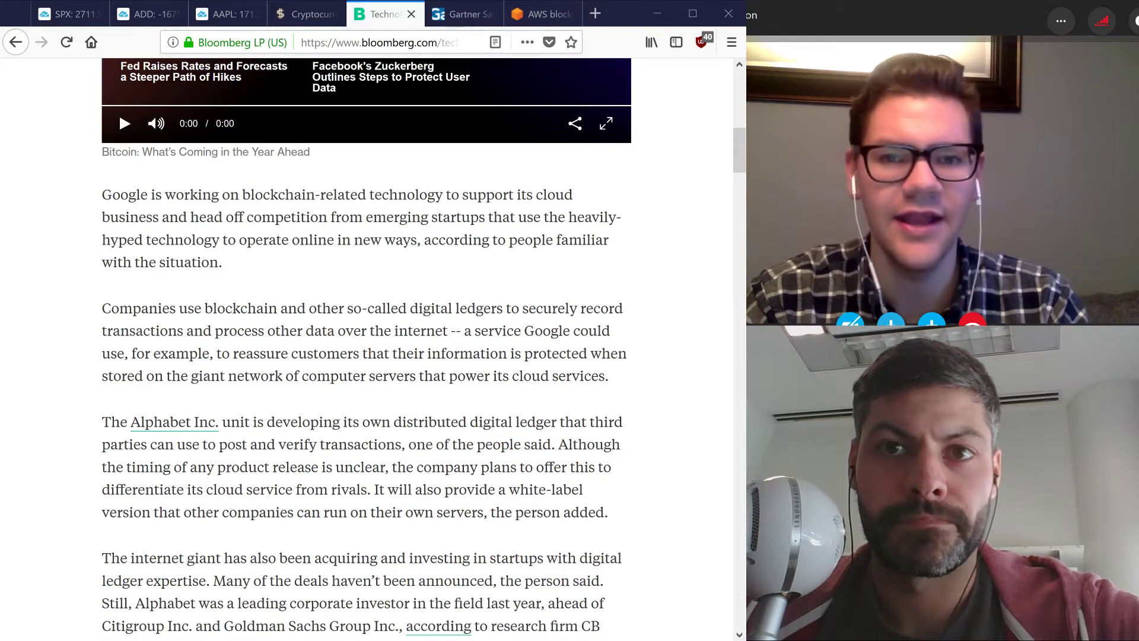
scroll(365, 356, down, 2)
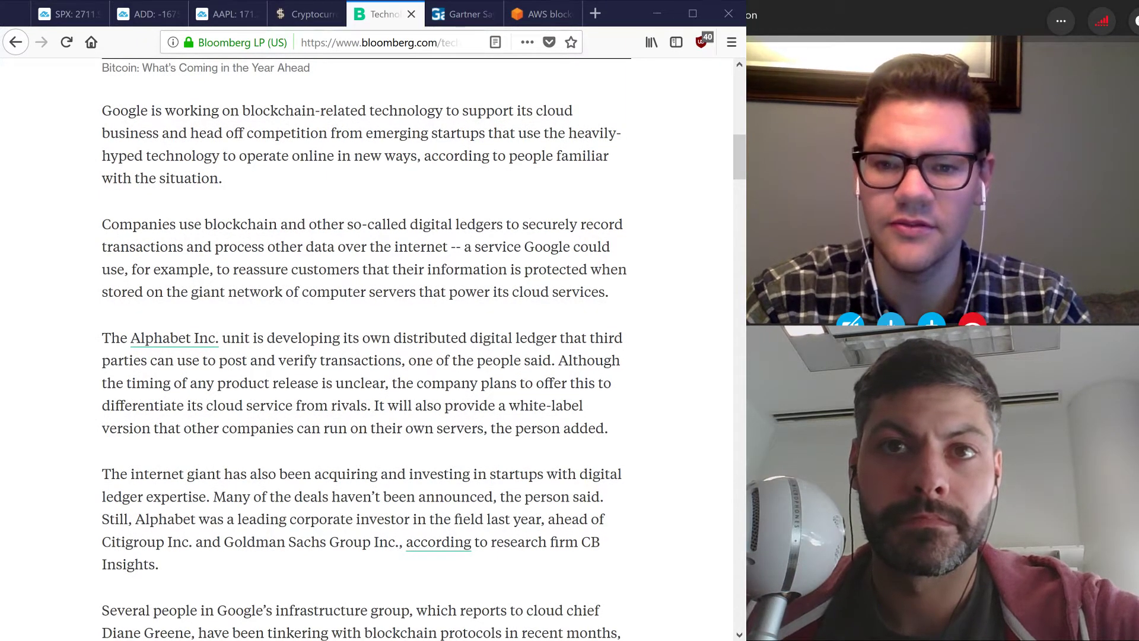
scroll(365, 356, down, 2)
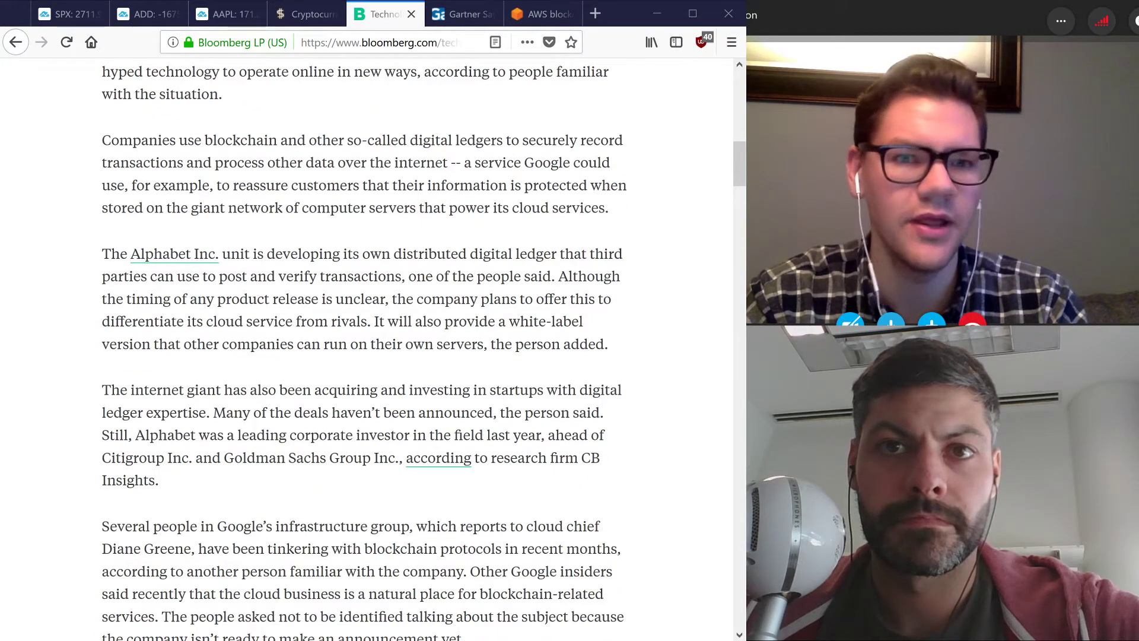
scroll(365, 356, down, 2)
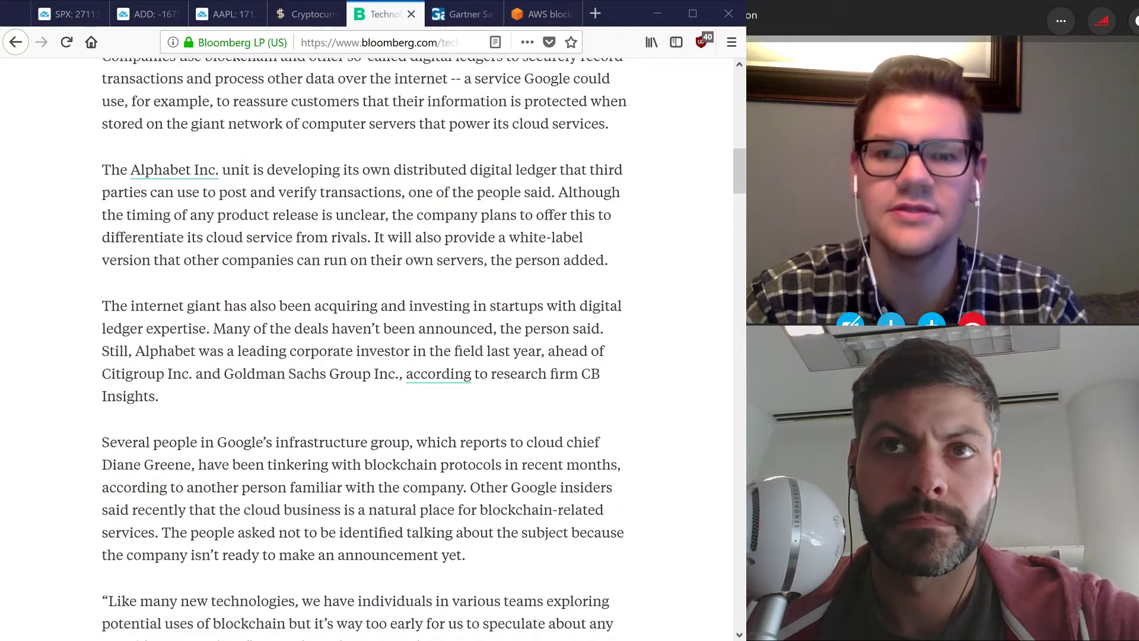
scroll(366, 356, down, 1)
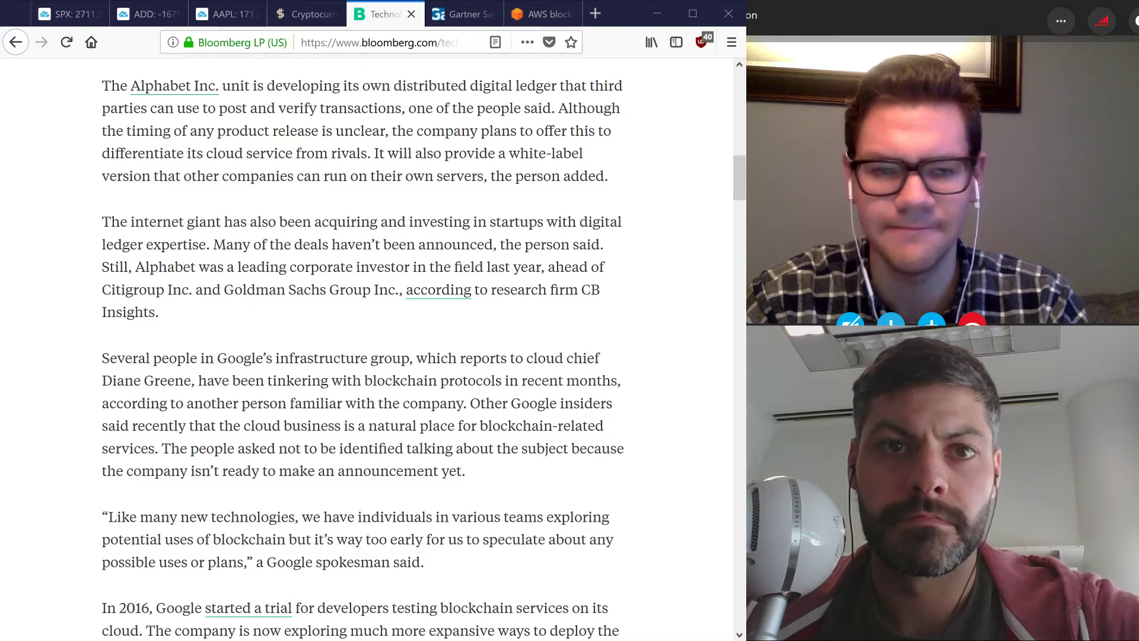
scroll(374, 348, down, 2)
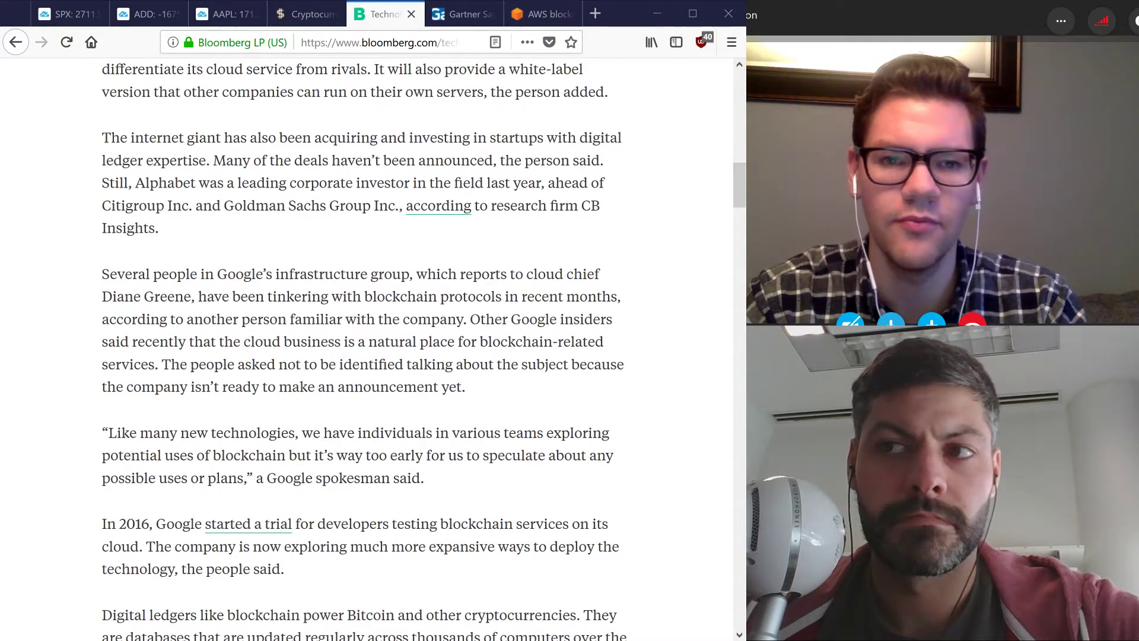
scroll(374, 347, down, 2)
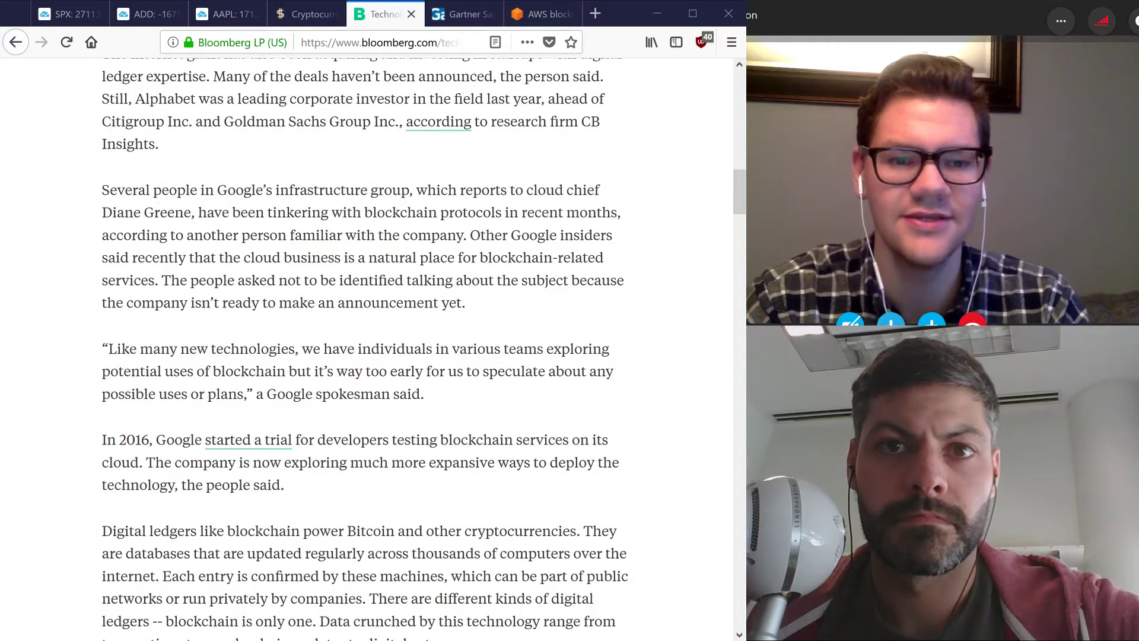
scroll(374, 347, down, 2)
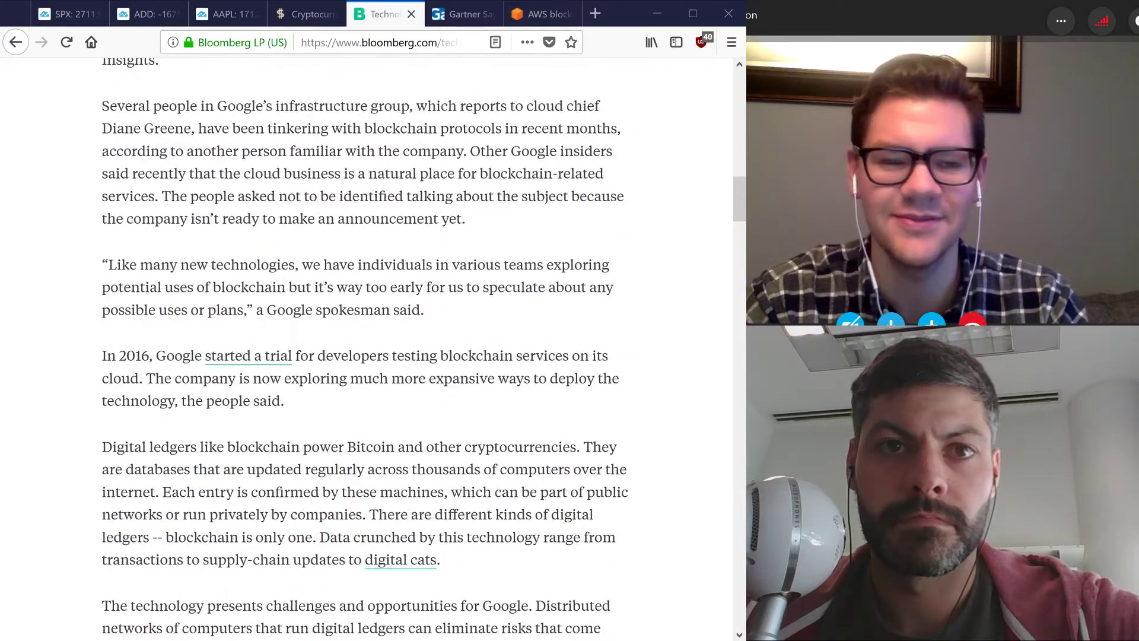
scroll(374, 347, down, 2)
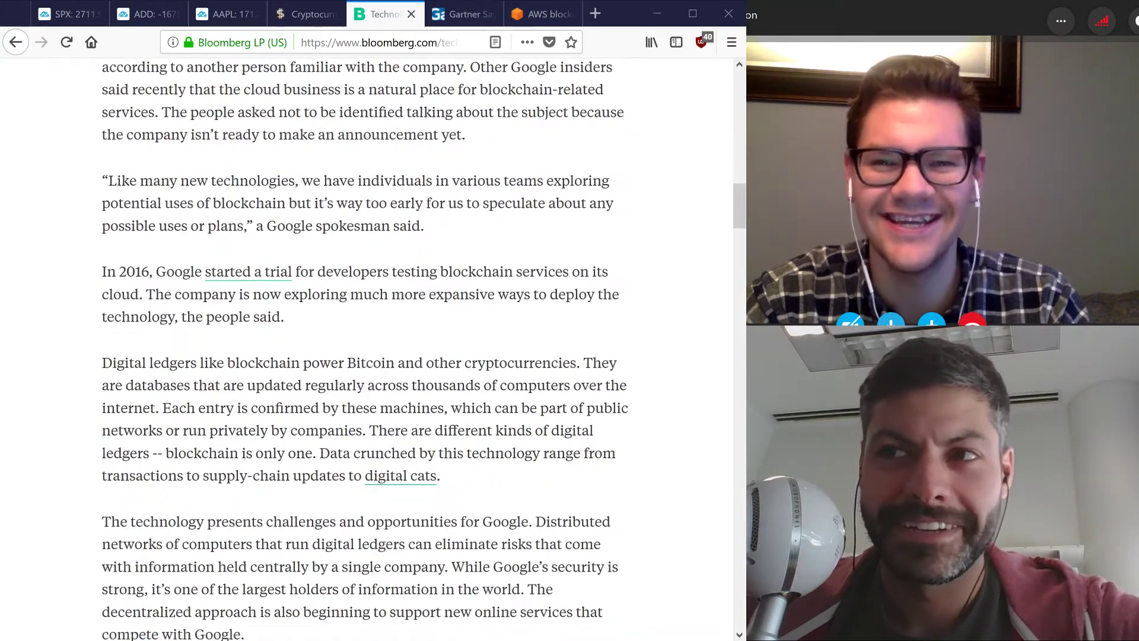
scroll(374, 347, down, 2)
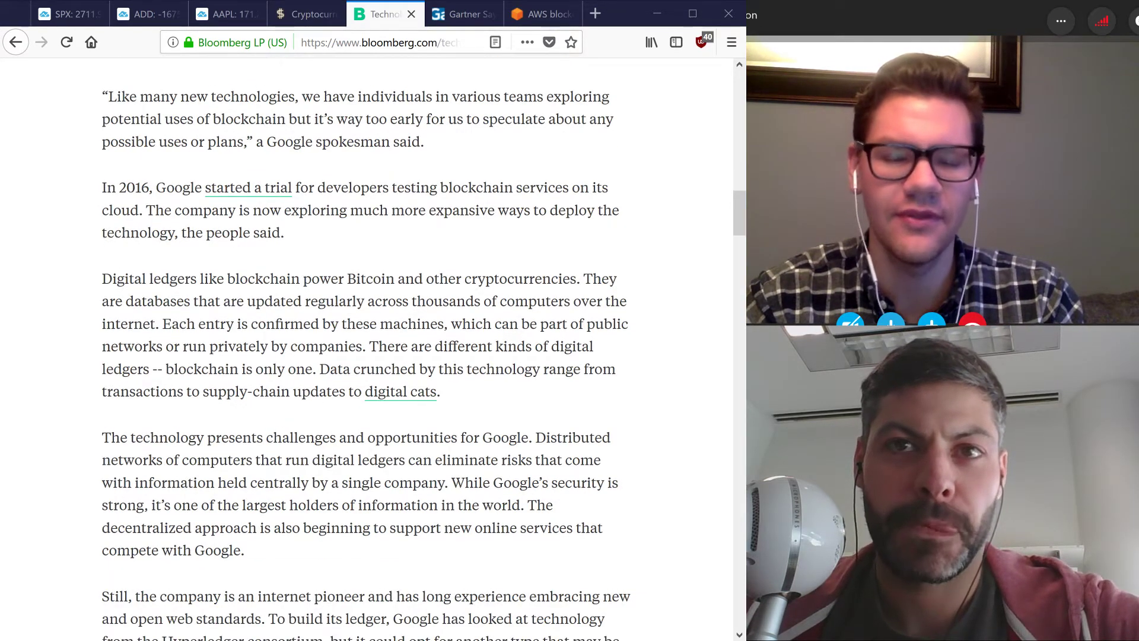
scroll(374, 347, down, 2)
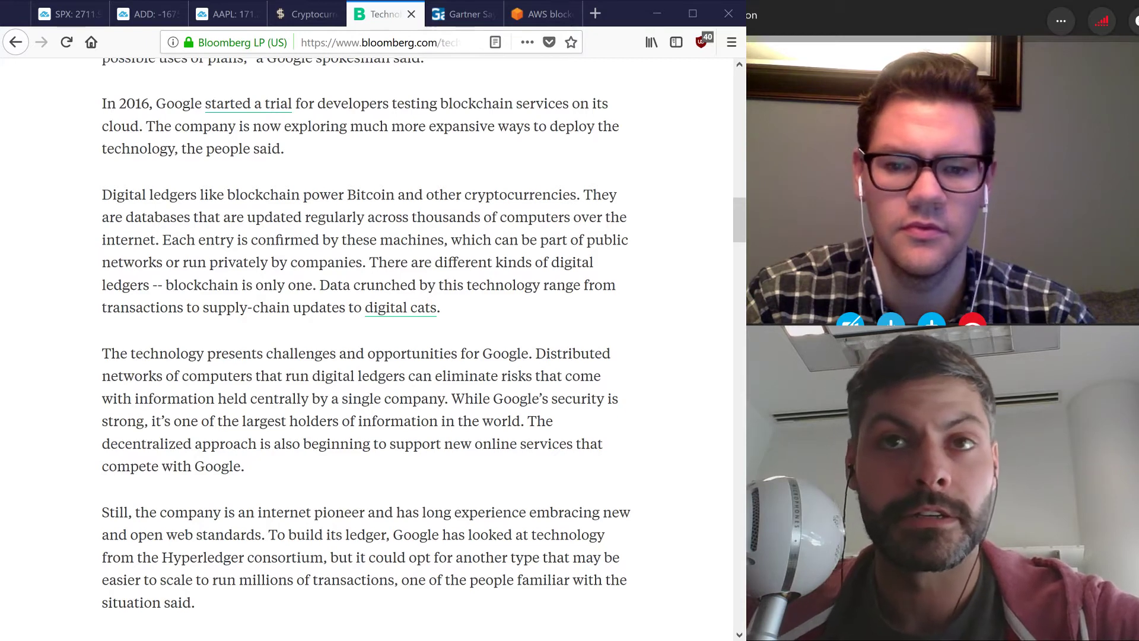
scroll(374, 357, down, 1)
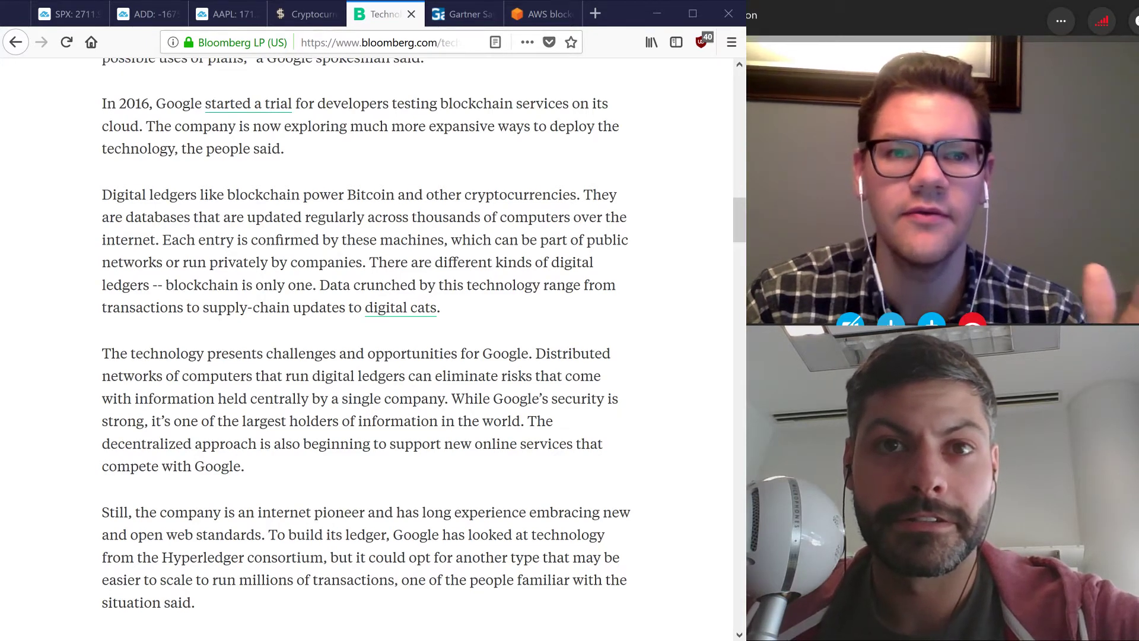
scroll(374, 356, down, 2)
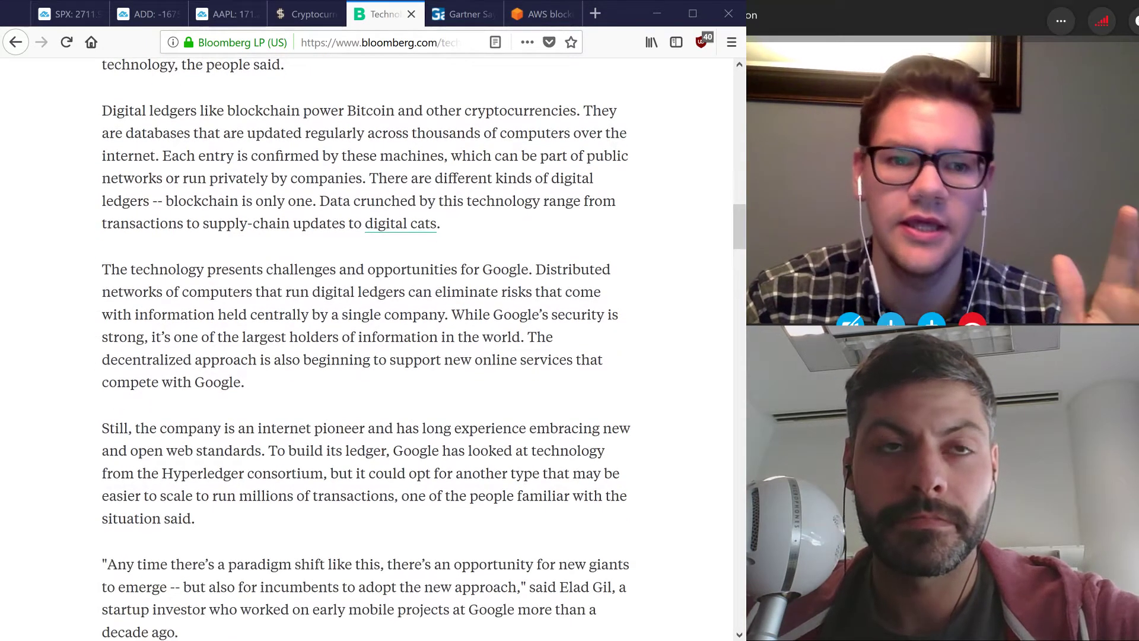
scroll(374, 356, down, 2)
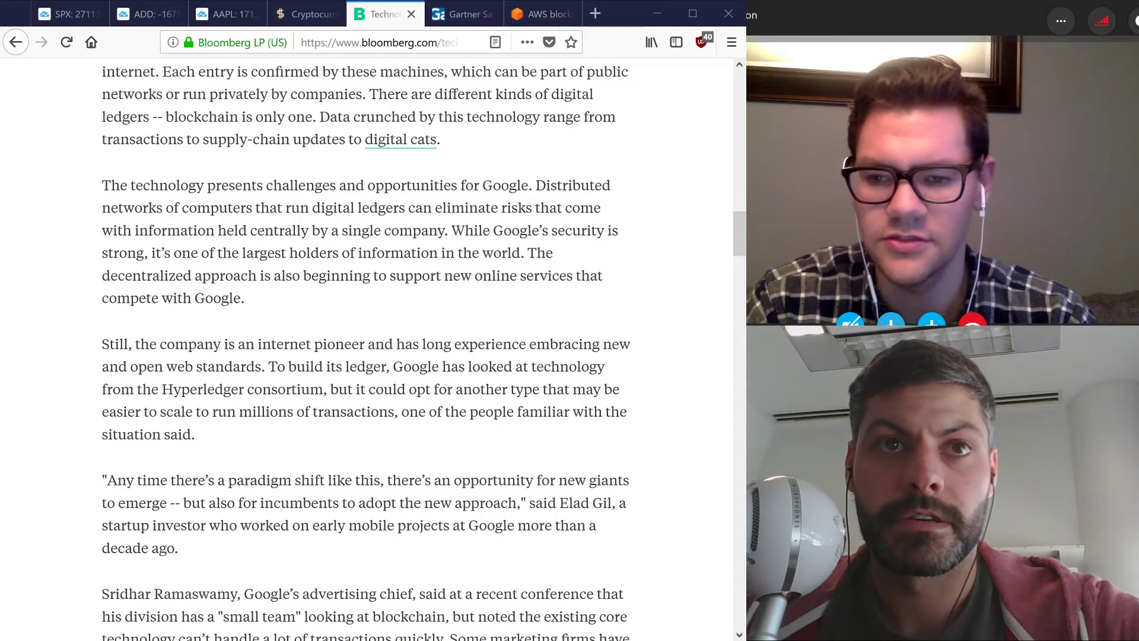
drag(161, 389, 328, 391)
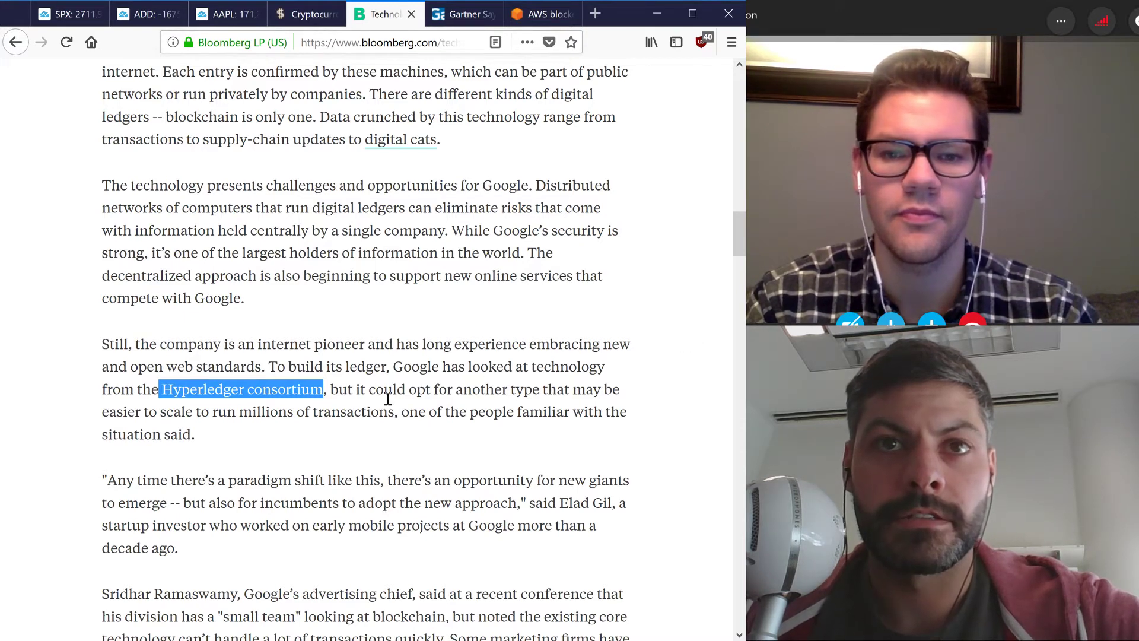
click(331, 417)
drag(204, 412, 331, 412)
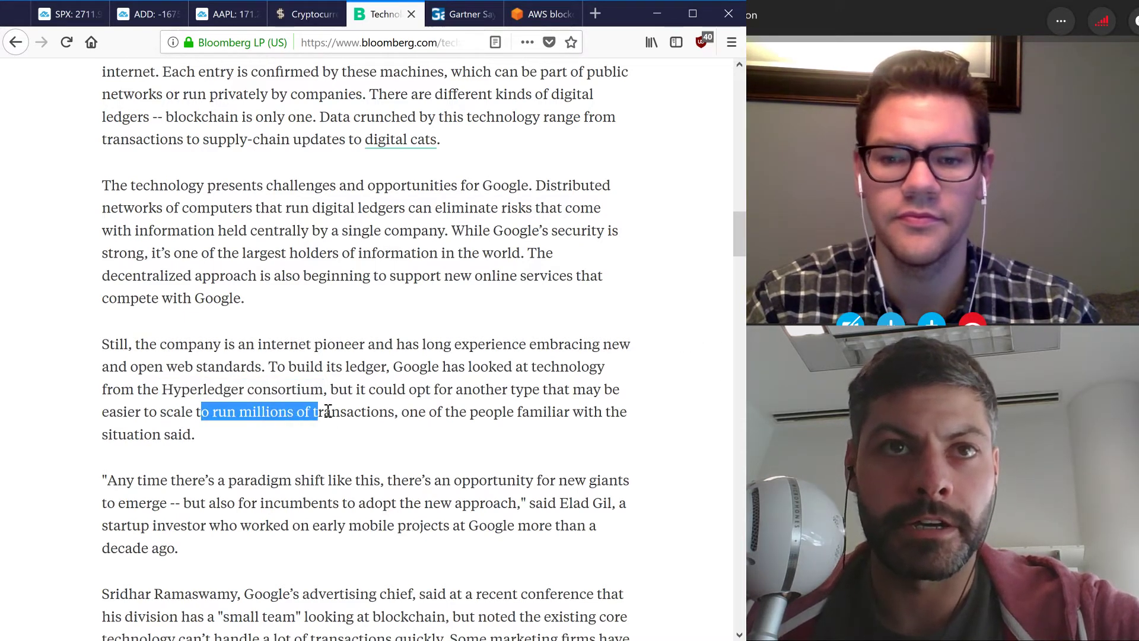
click(420, 408)
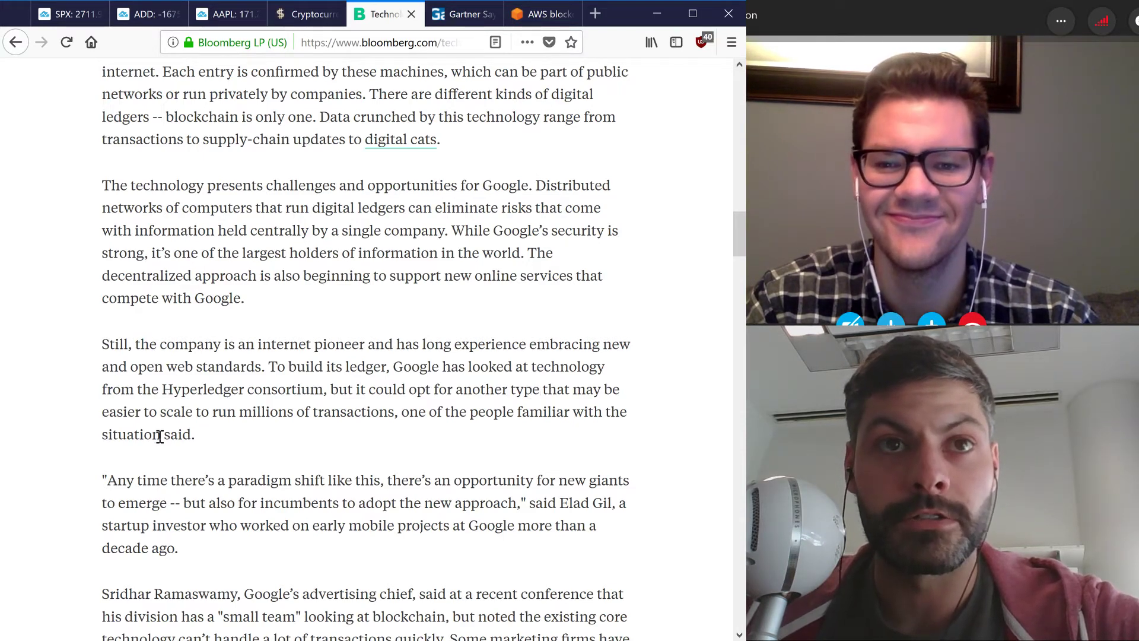
drag(165, 411, 336, 414)
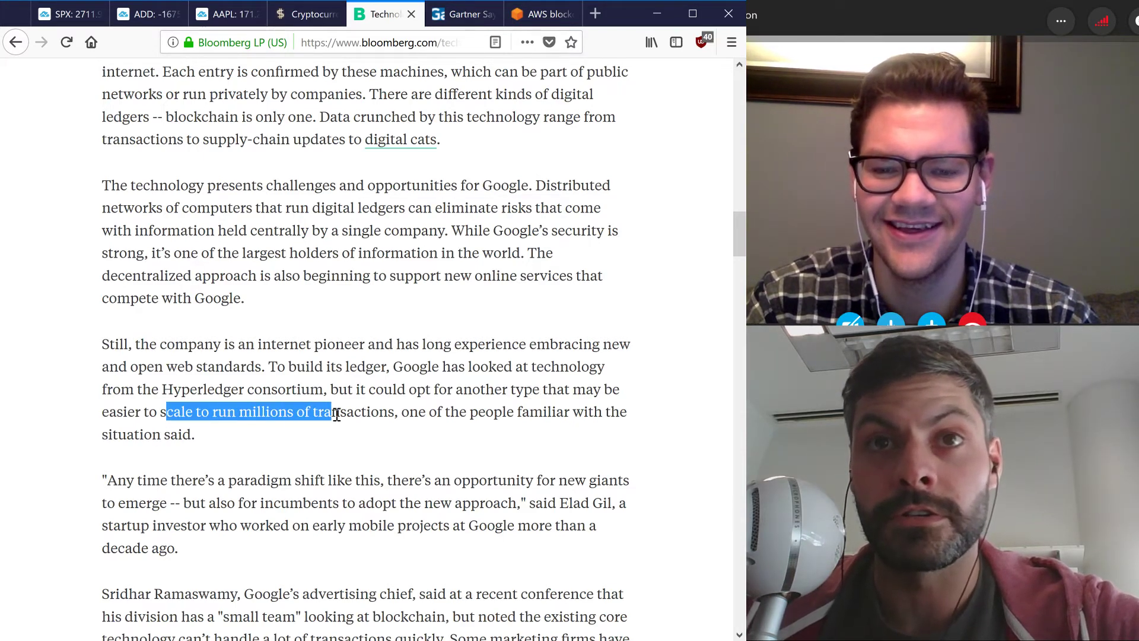
click(368, 443)
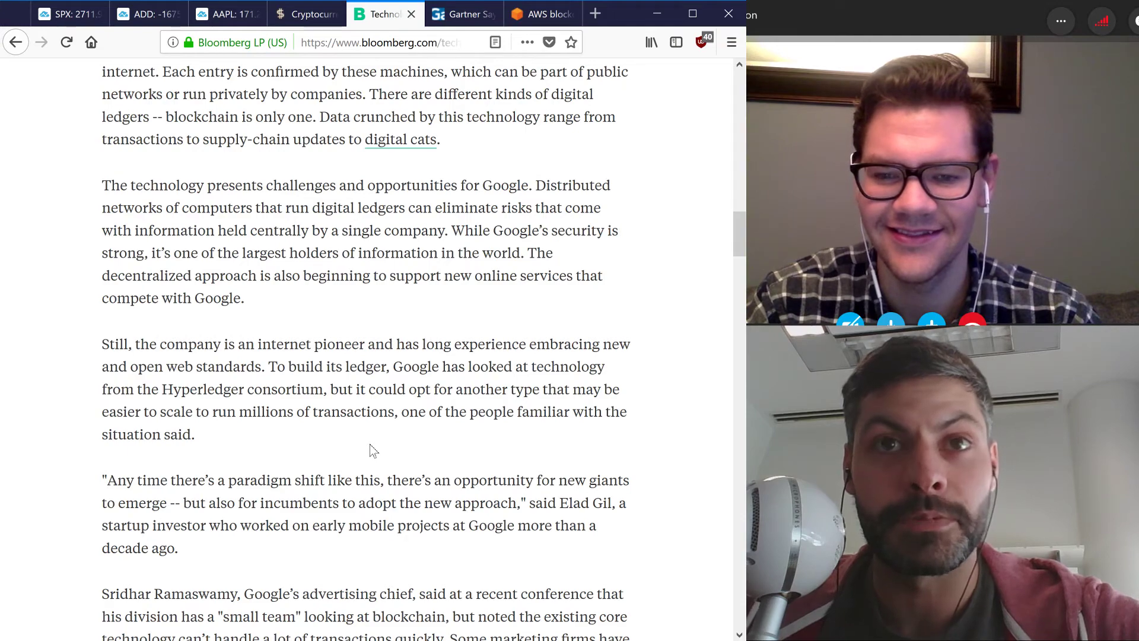
scroll(415, 472, down, 1)
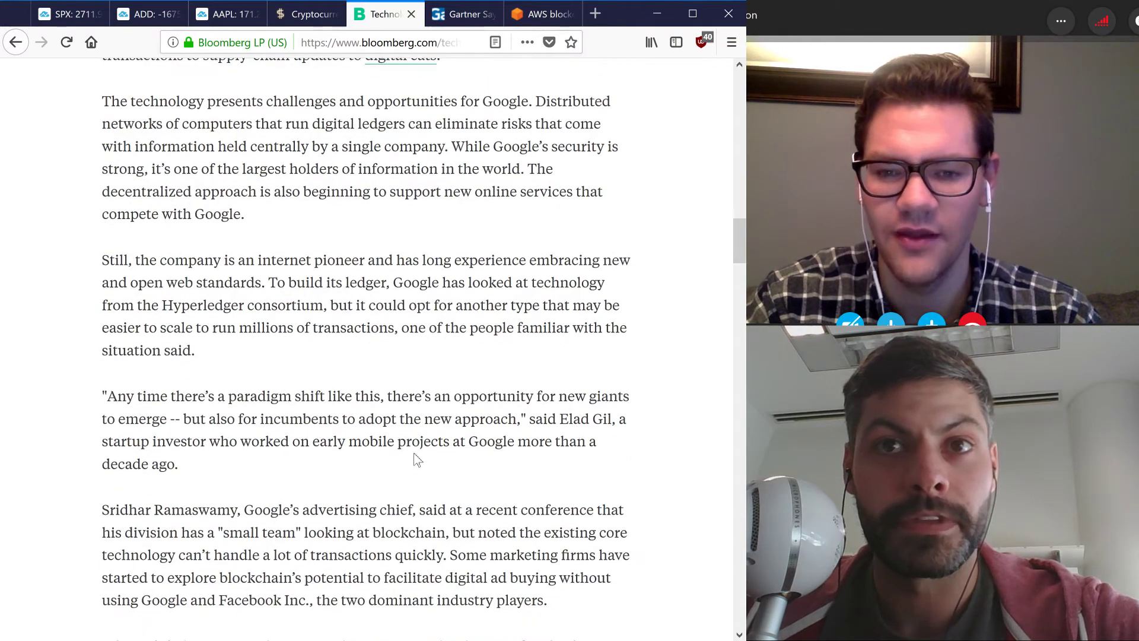
scroll(426, 475, down, 3)
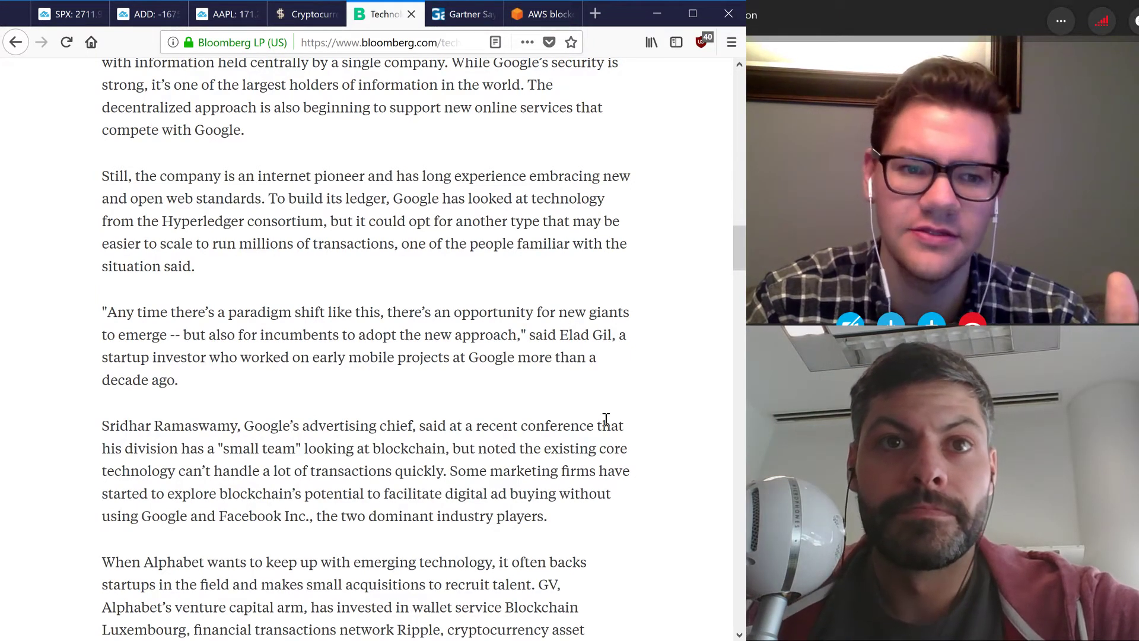
scroll(655, 412, down, 3)
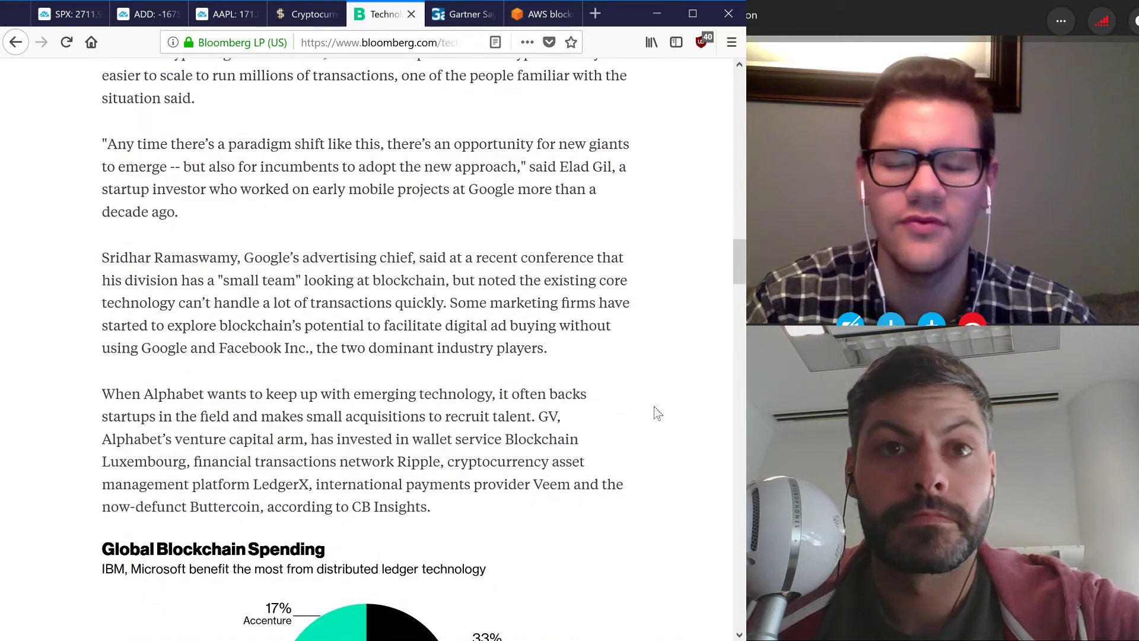
scroll(656, 412, down, 3)
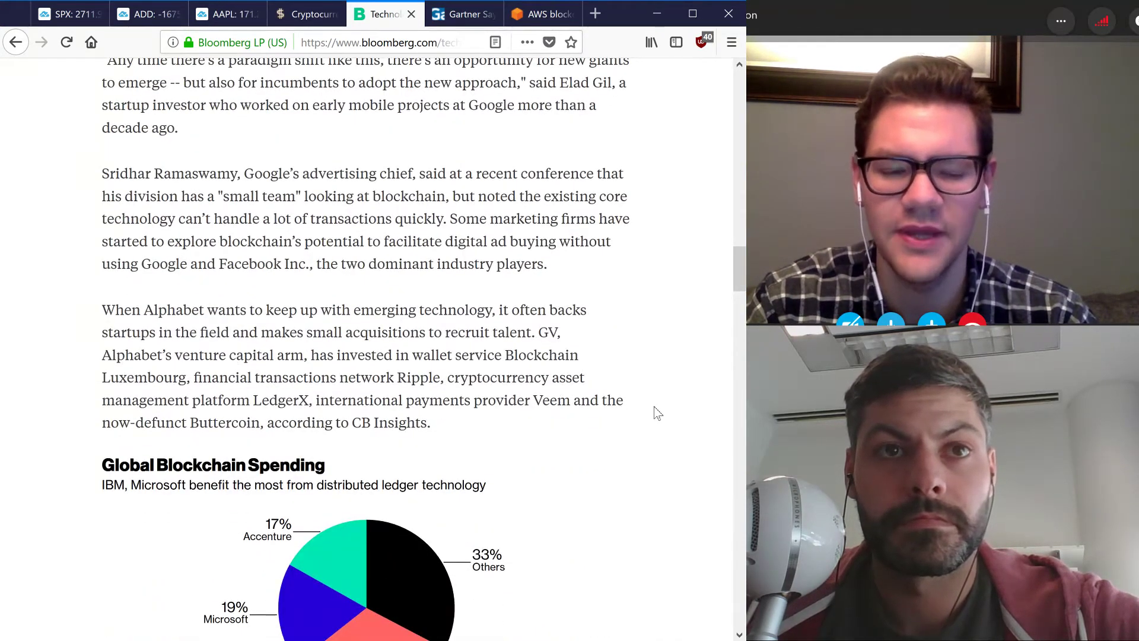
scroll(656, 411, down, 4)
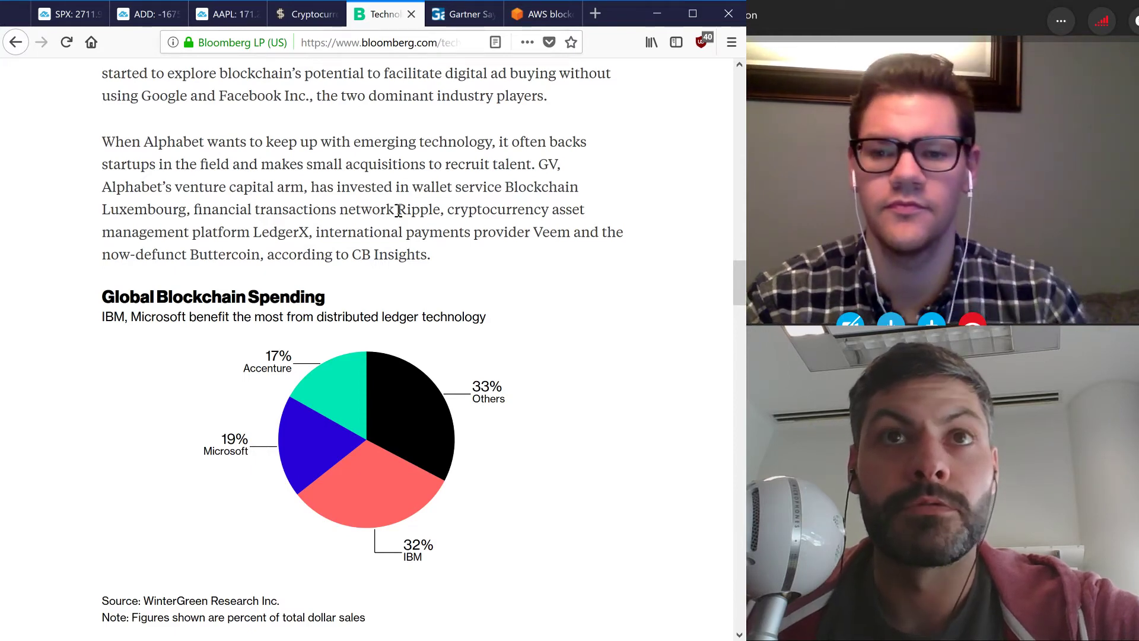
drag(232, 233, 304, 254)
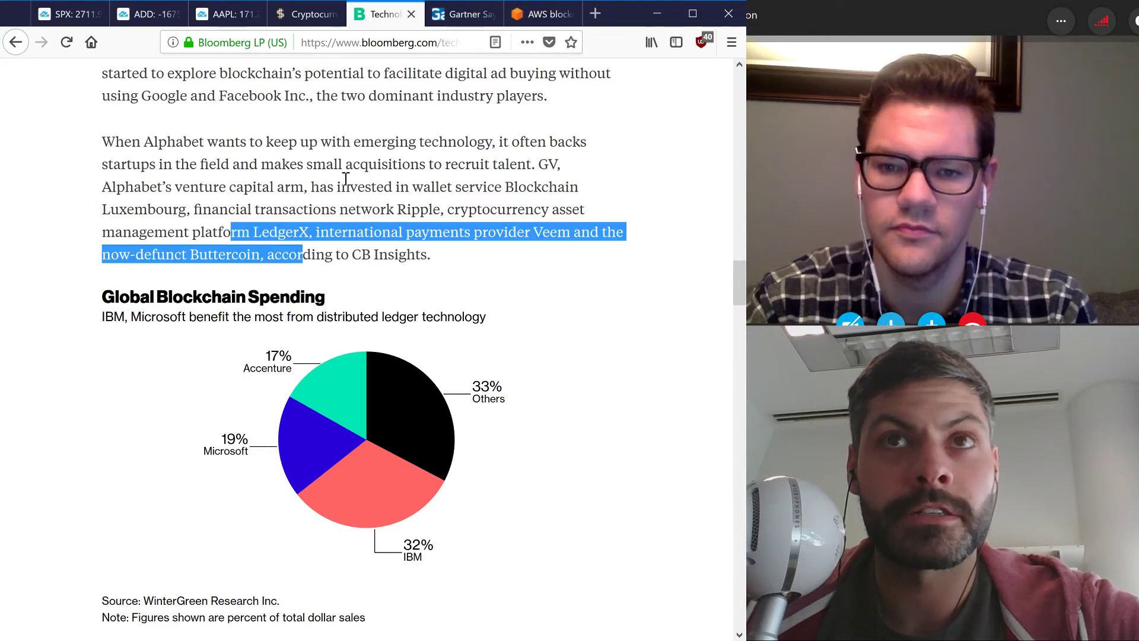
click(248, 217)
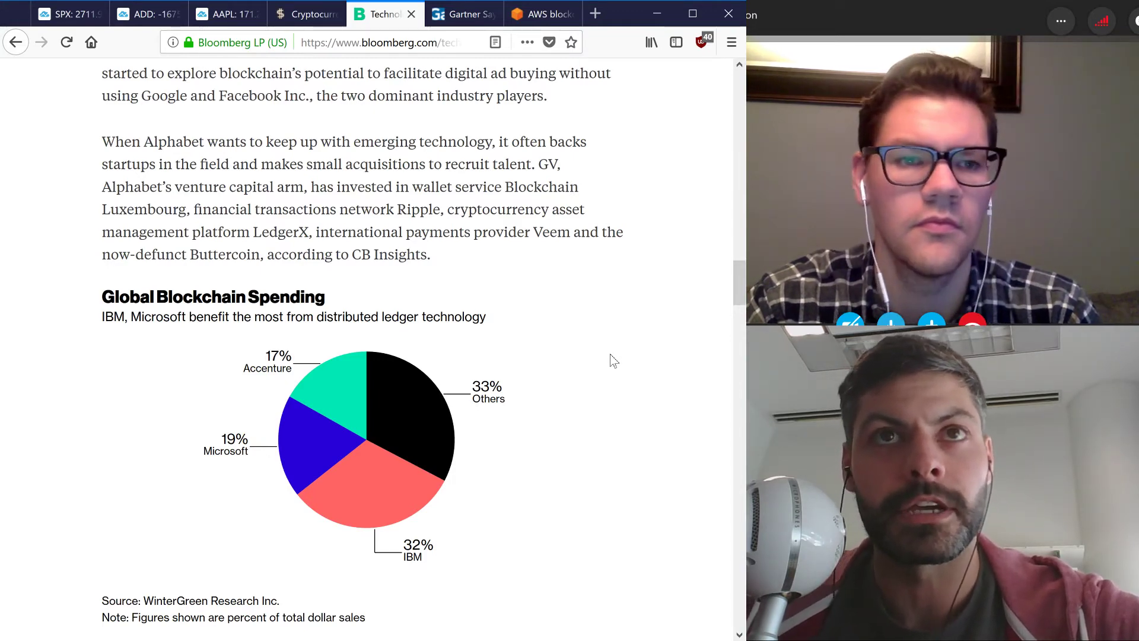
scroll(549, 298, down, 3)
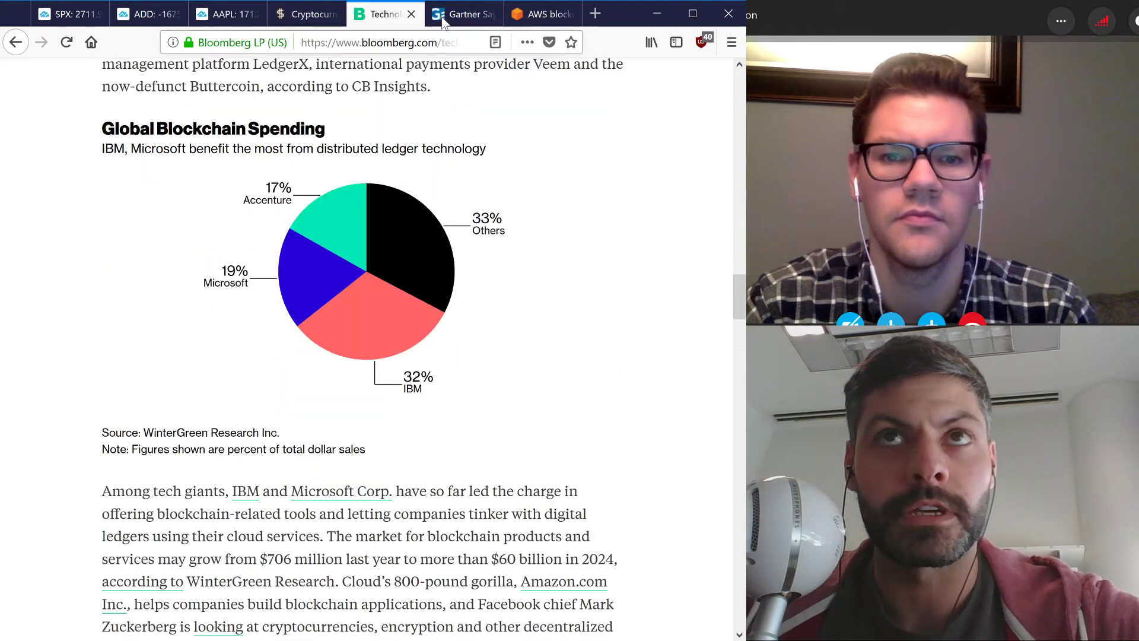
- Show the Gartner IaaS public cloud market share table for 2015–2016
click(463, 16)
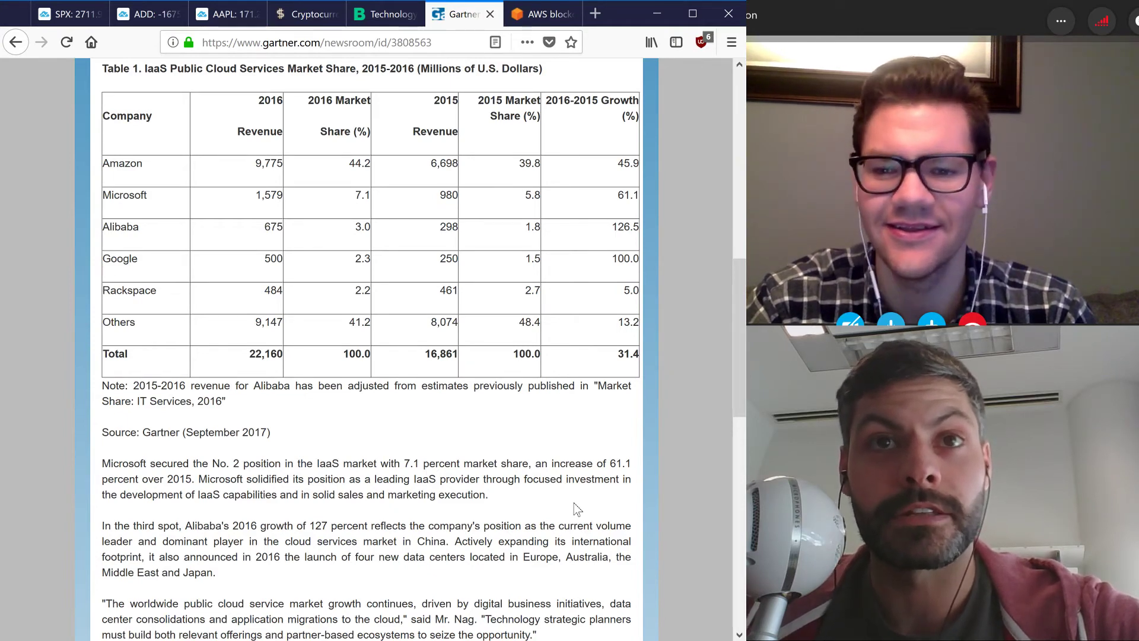
- Show the AWS Blockchain Partners page on accelerating distributed ledger adoption
click(533, 18)
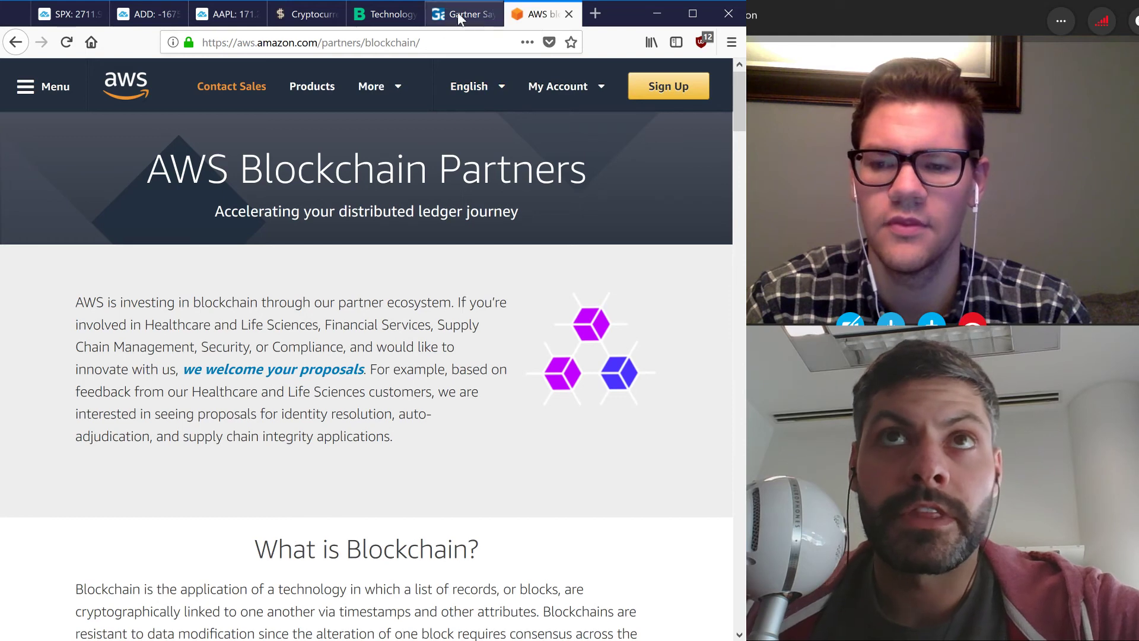
- Reload the CoinMarketCap rankings led by Bitcoin, Ethereum and Ripple
click(307, 13)
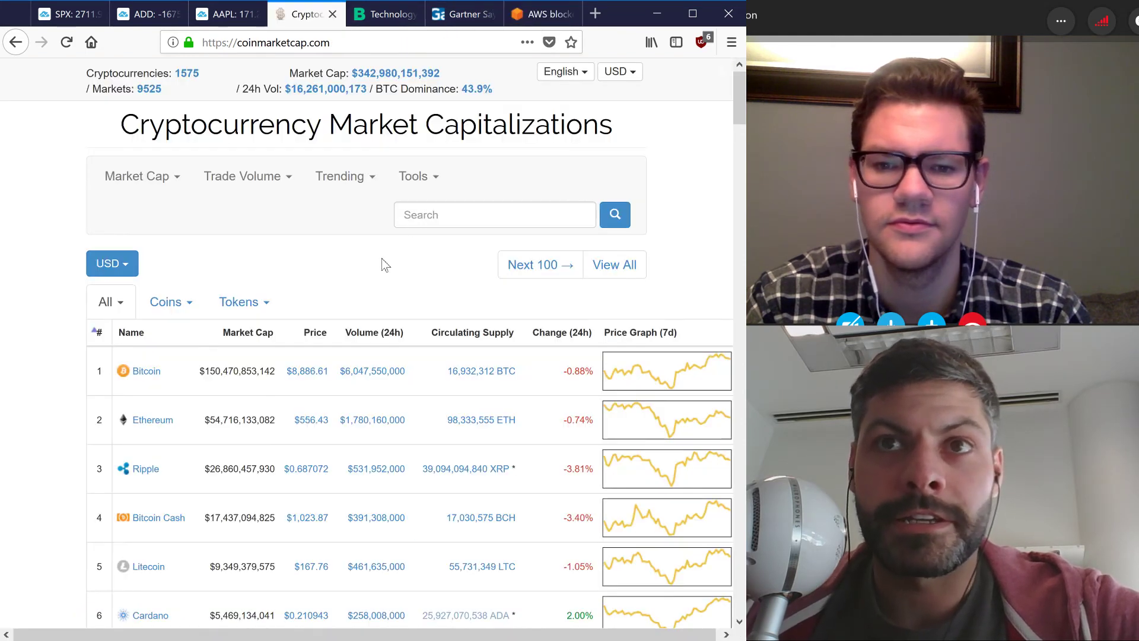
click(384, 134)
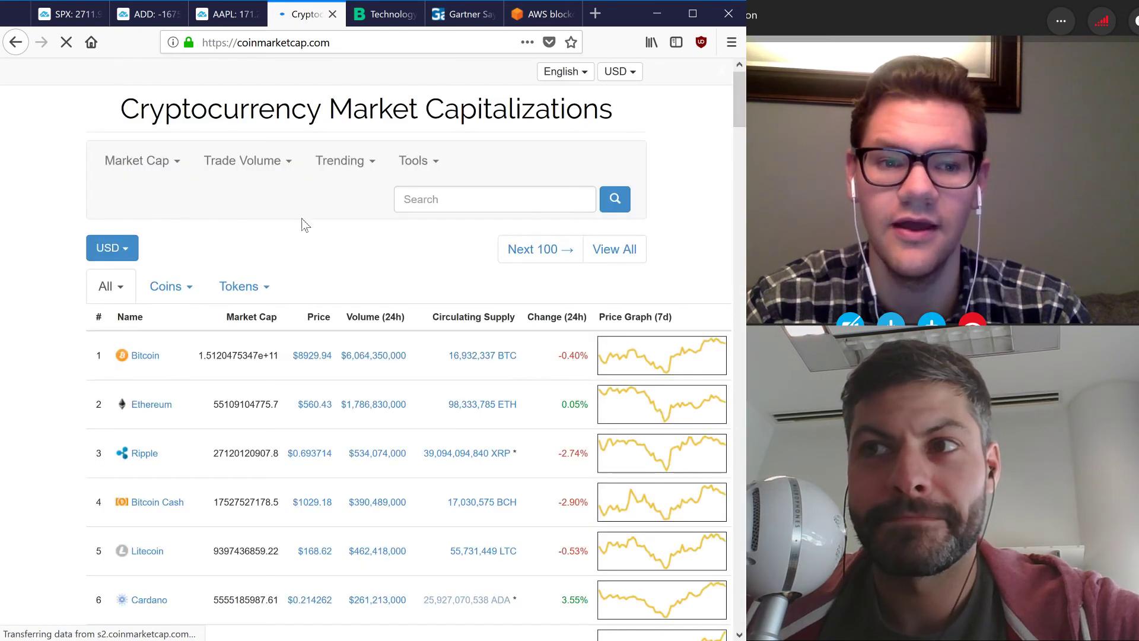
scroll(524, 431, down, 2)
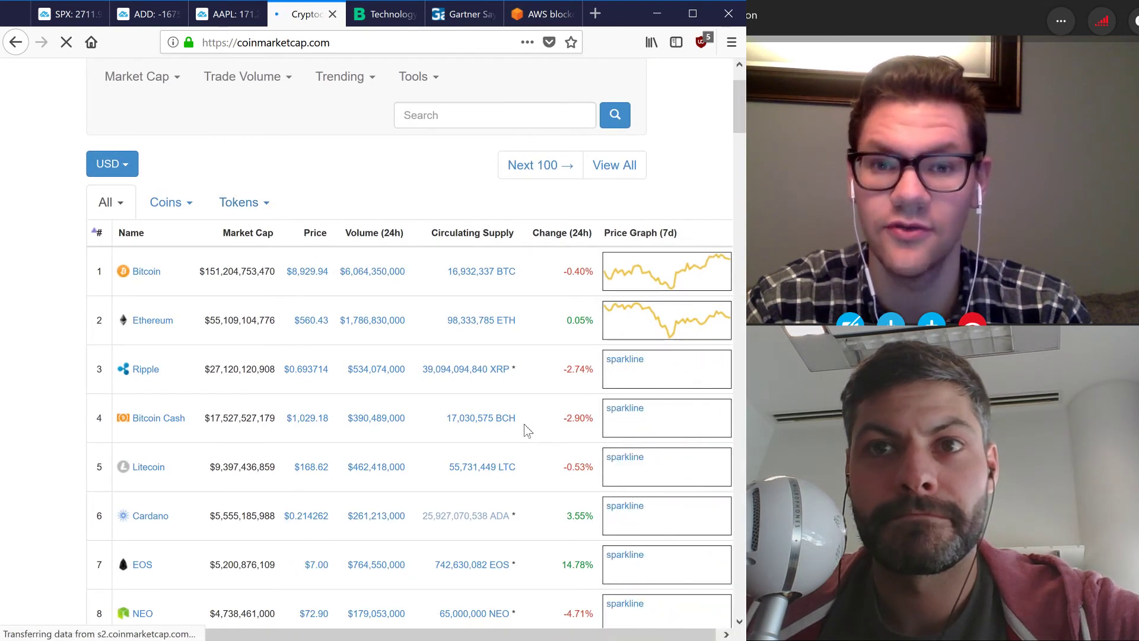
scroll(523, 430, down, 1)
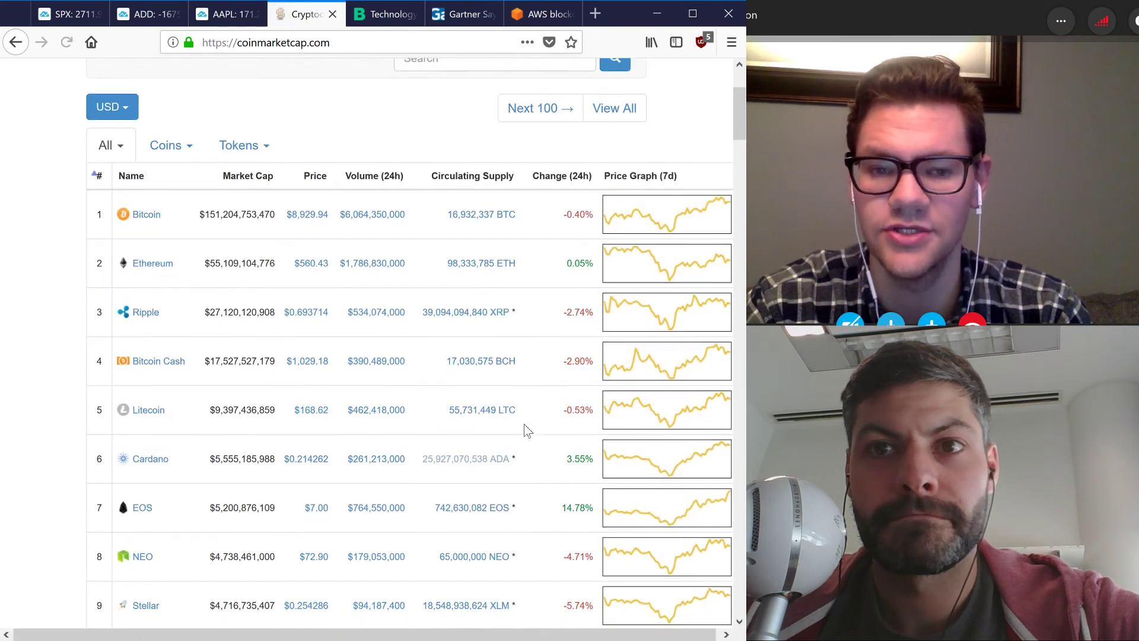
scroll(524, 431, down, 2)
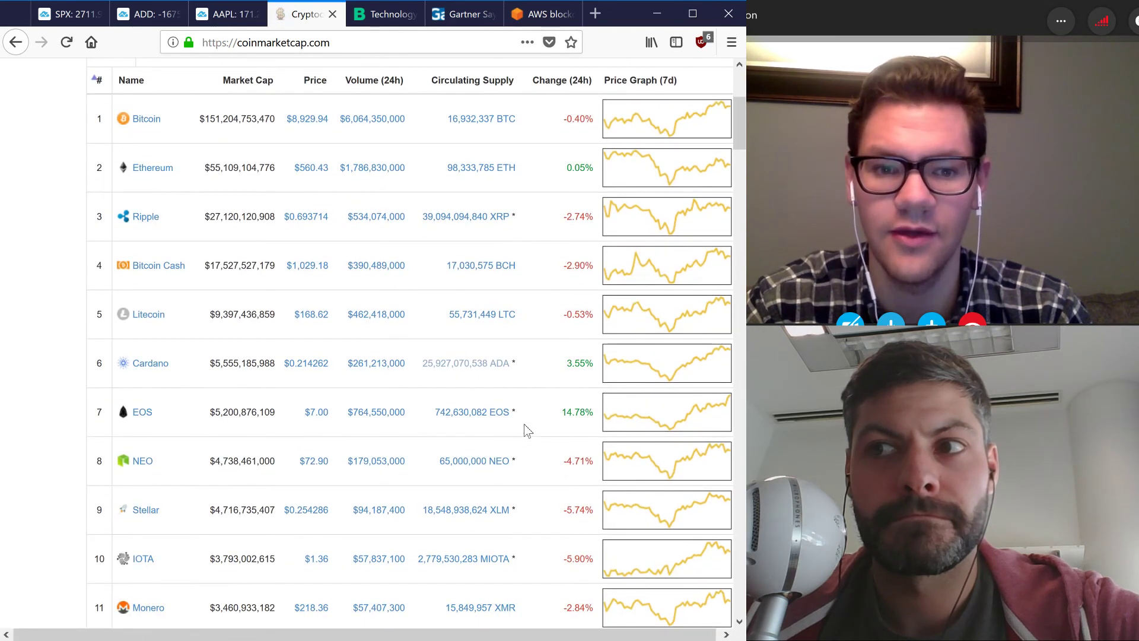
scroll(524, 431, down, 1)
scroll(524, 431, down, 1)
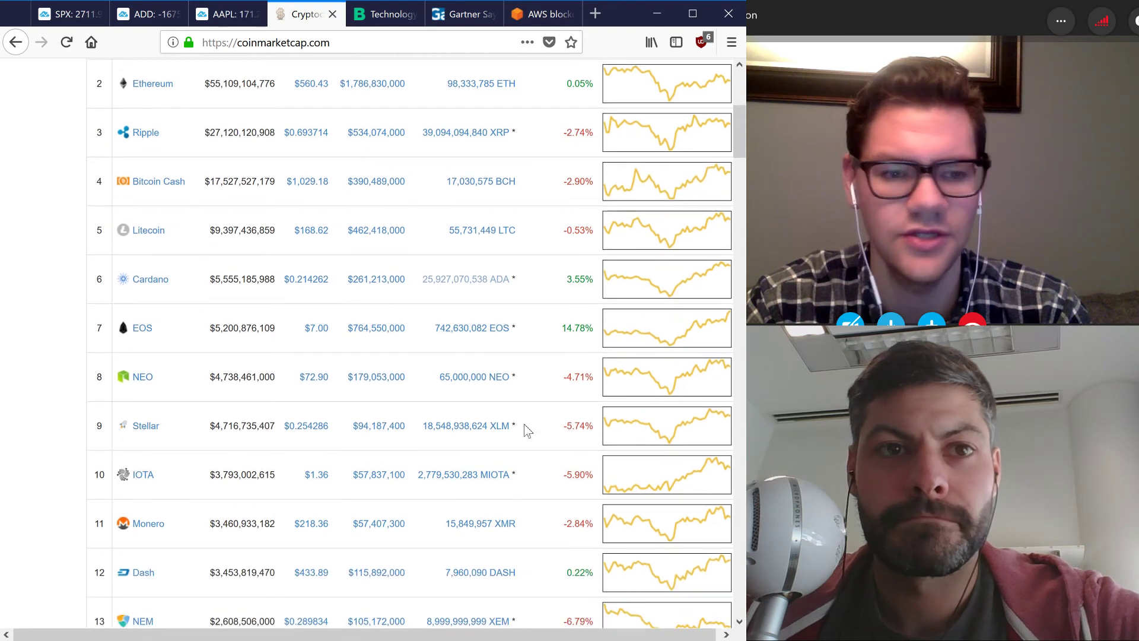
scroll(524, 430, down, 1)
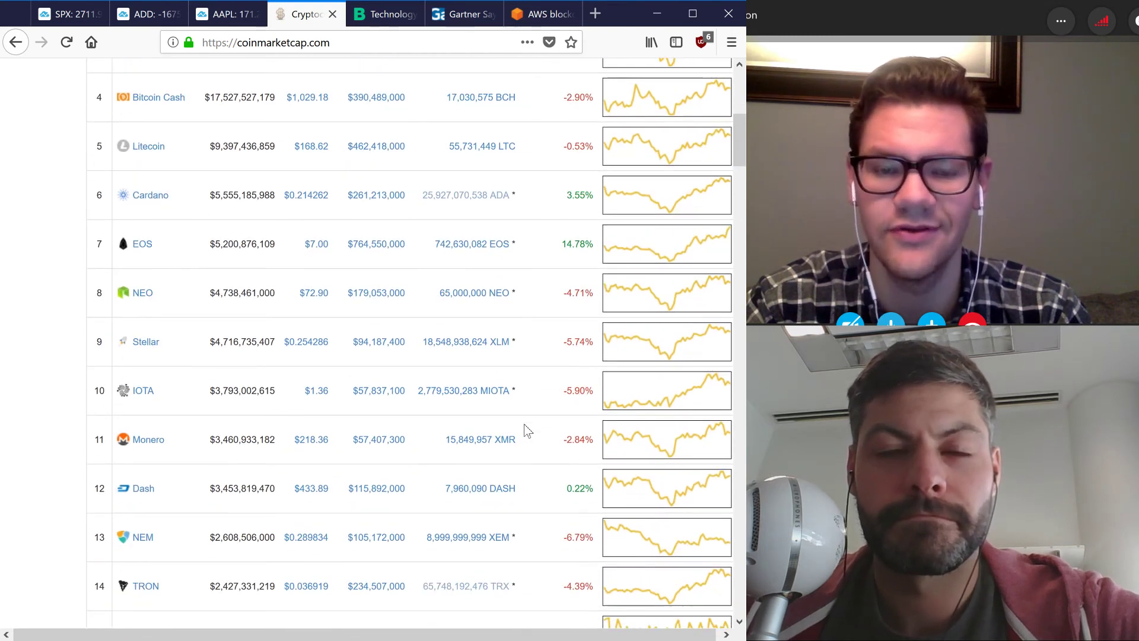
scroll(524, 431, down, 2)
scroll(524, 431, down, 2)
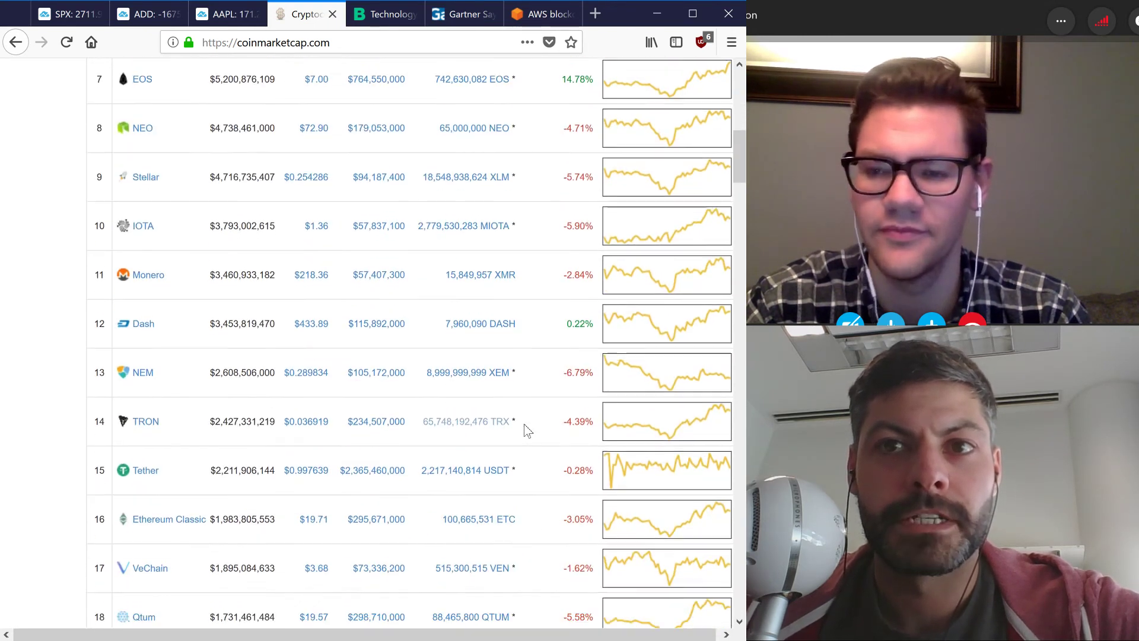
scroll(525, 431, down, 2)
scroll(524, 425, down, 2)
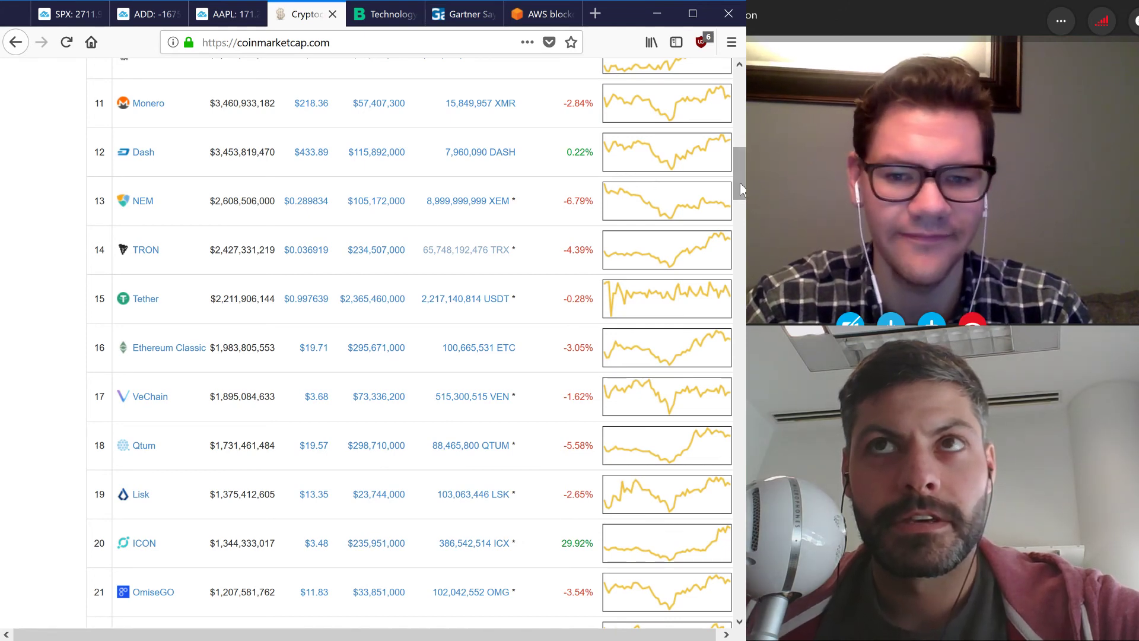
drag(739, 183, 739, 87)
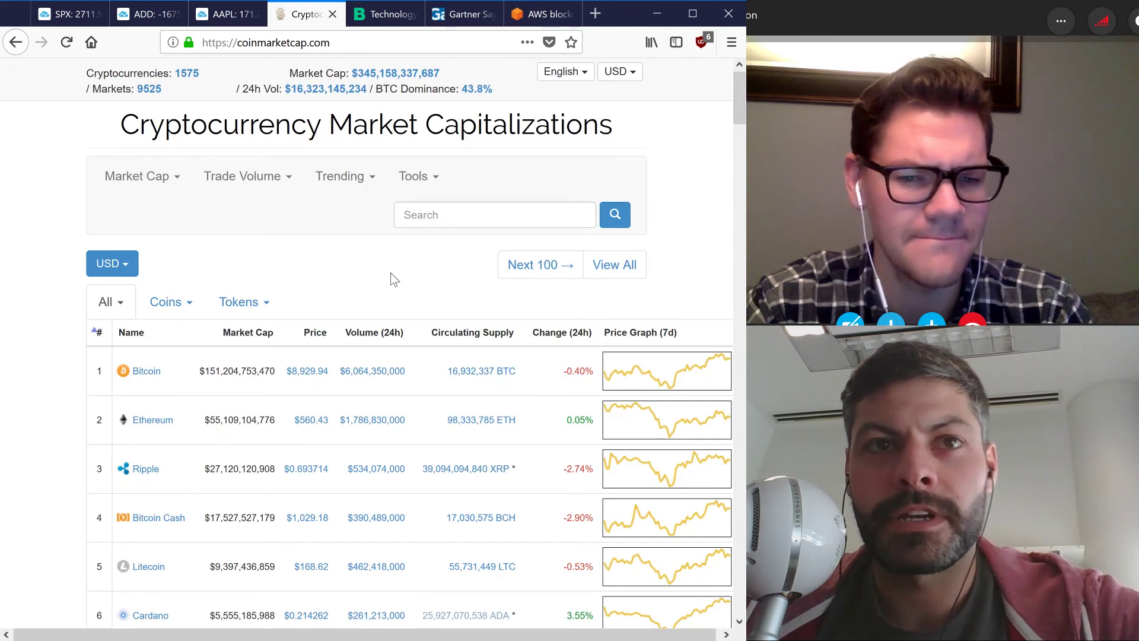